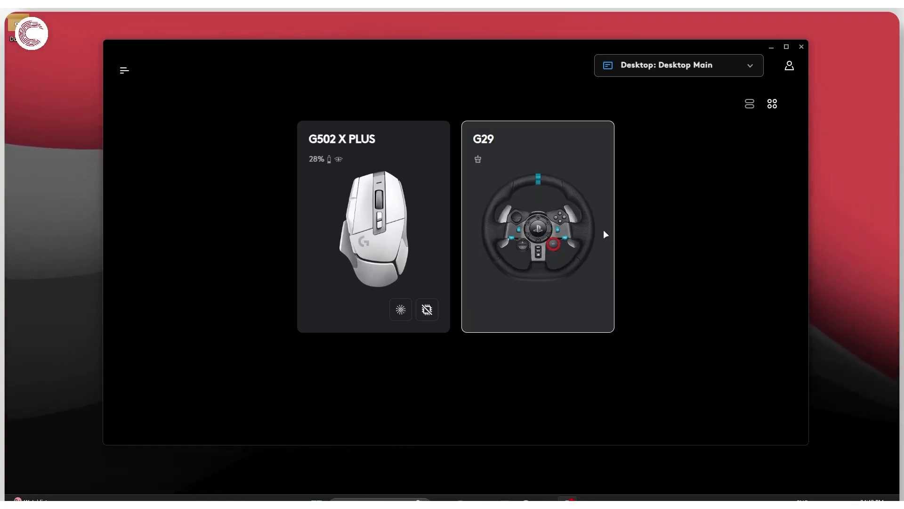
- Review the G29 wheel's steering settings in G HUB, then bring up the Start menu
click(571, 228)
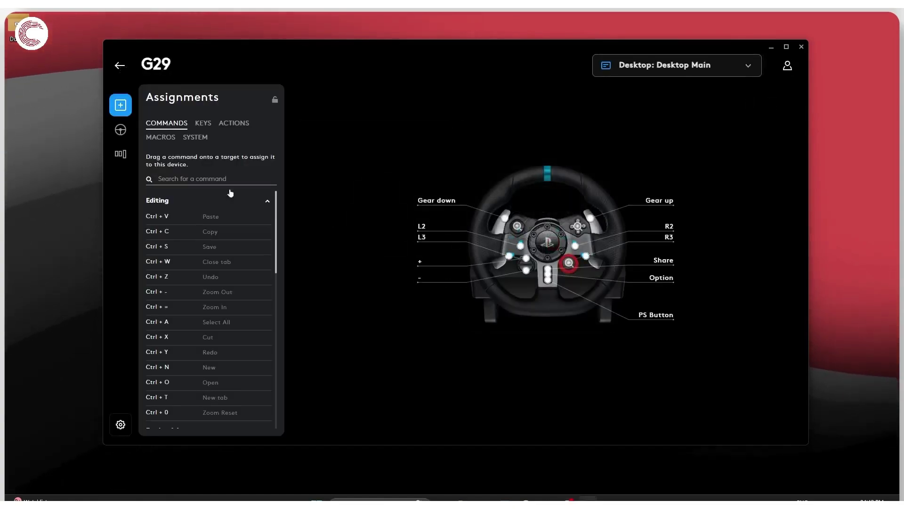
click(121, 129)
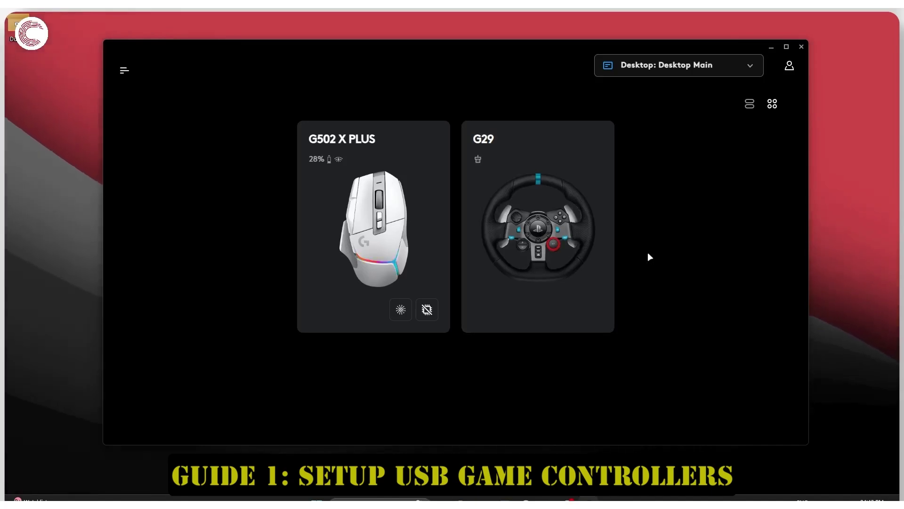
key(super)
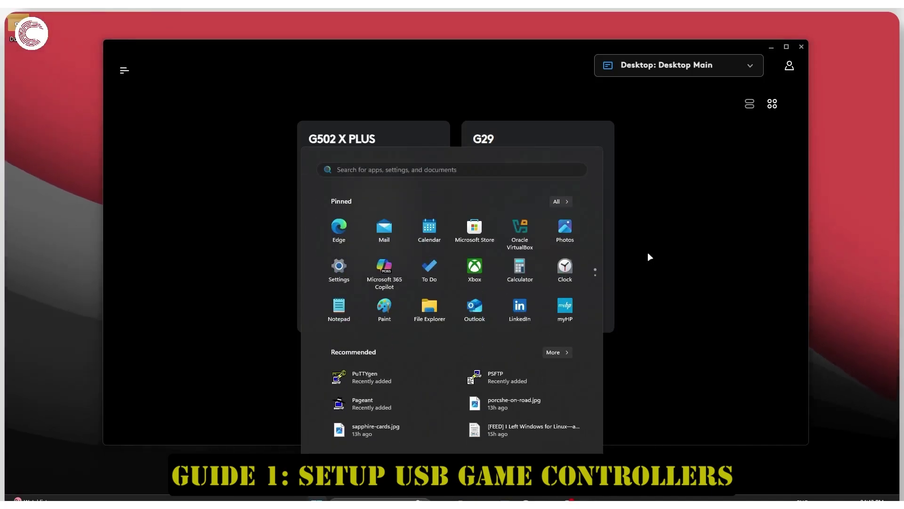
- Check the G29 wheel's Test tab in USB game controllers, then close both dialogs
text(usb game contr)
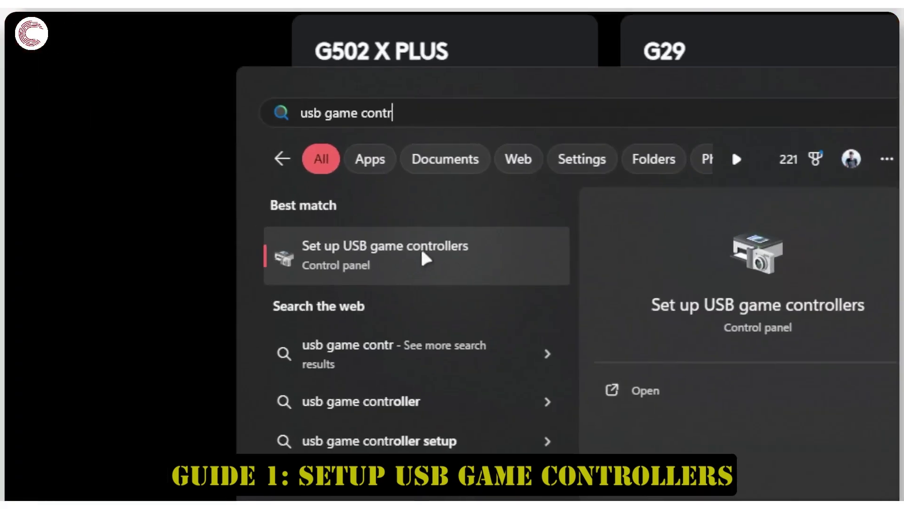
click(422, 252)
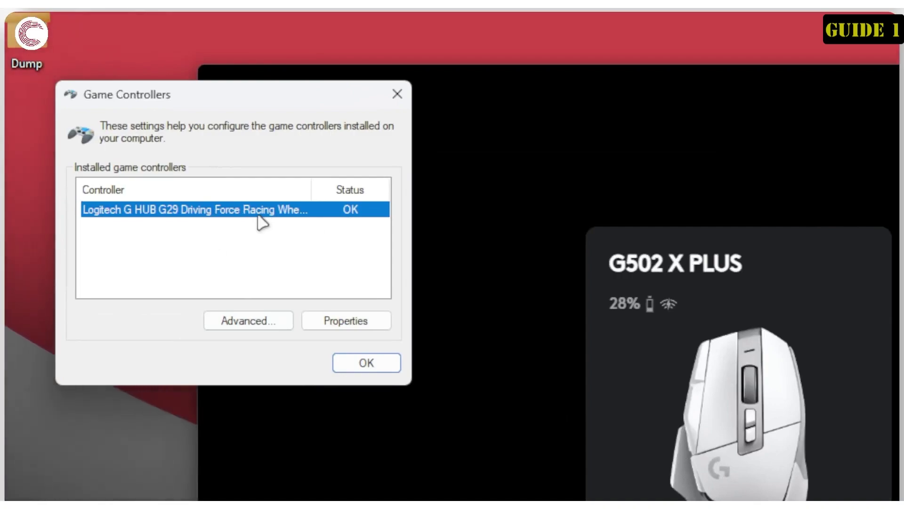
click(363, 322)
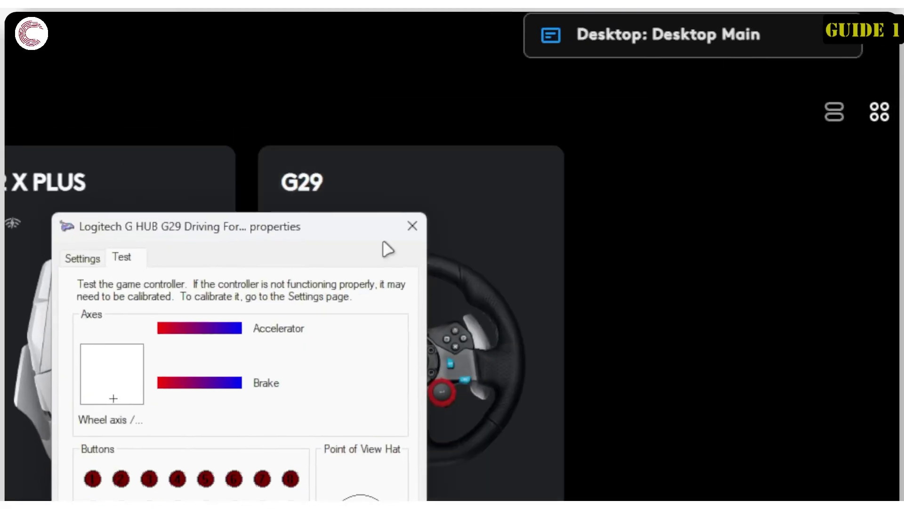
click(662, 57)
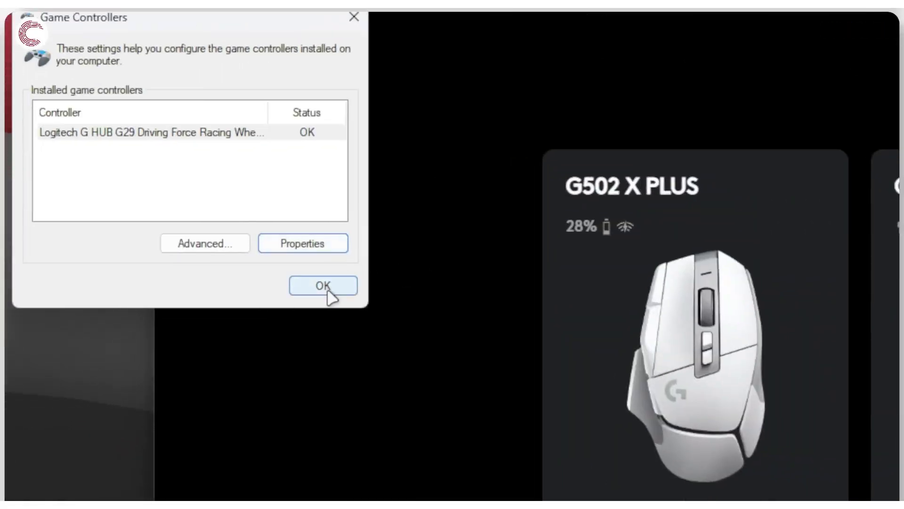
click(328, 292)
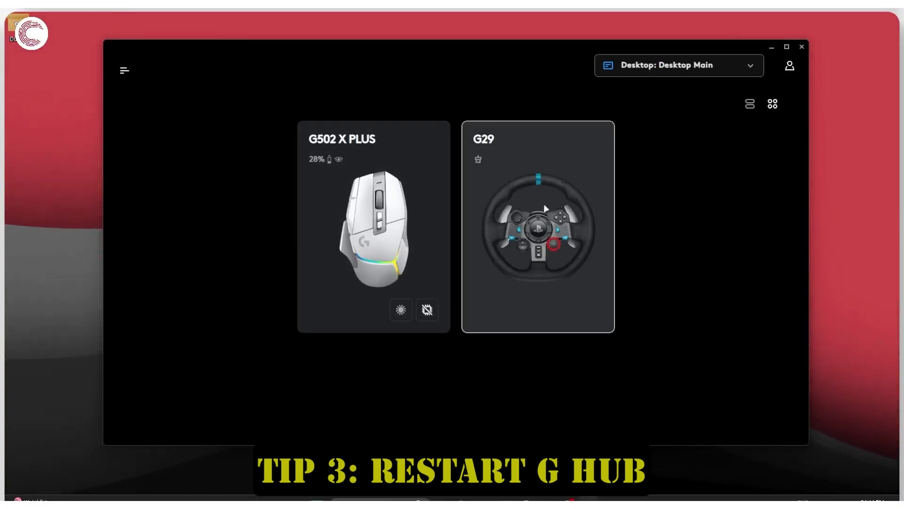
- Quit G HUB from its hidden system tray icon
click(769, 498)
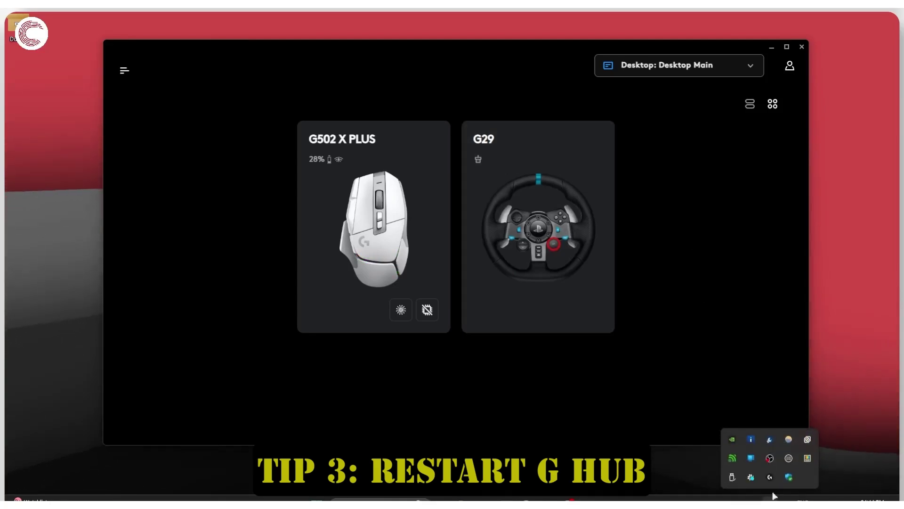
right_click(770, 480)
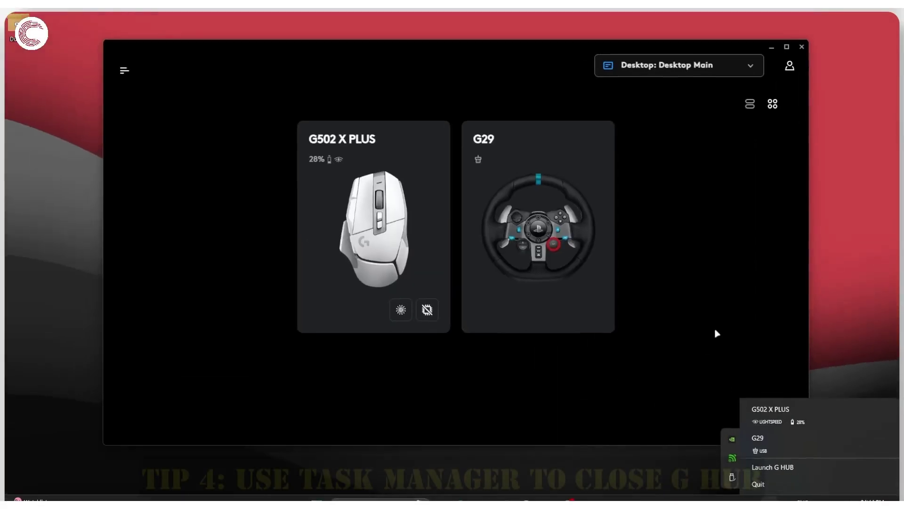
click(443, 154)
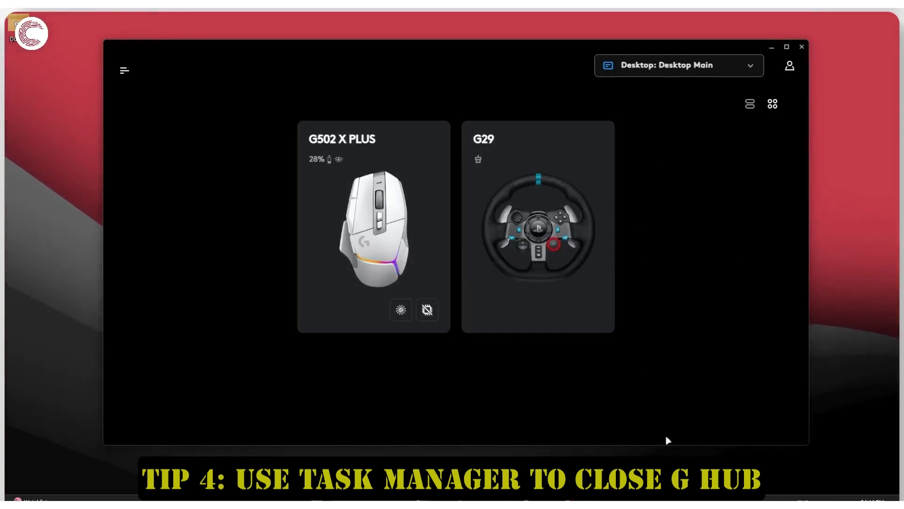
- Open Task Manager and filter the processes by 'G HUB'
right_click(278, 499)
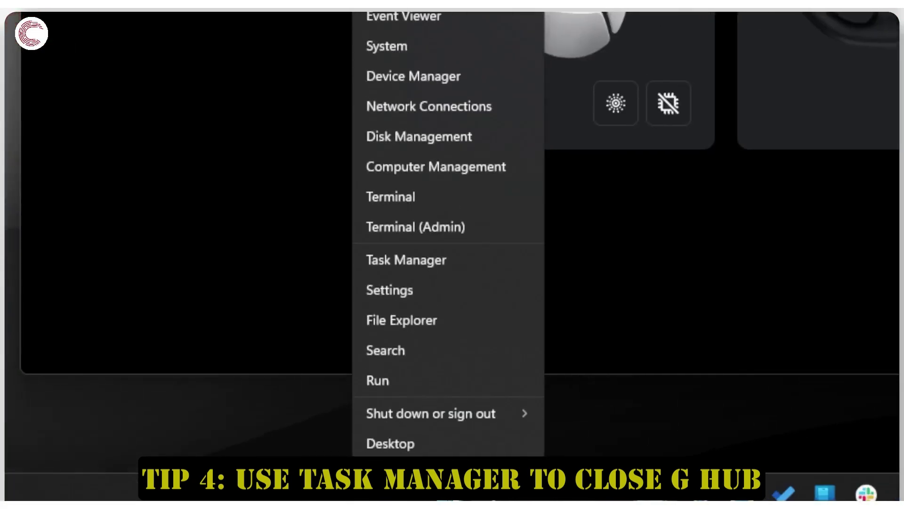
click(428, 269)
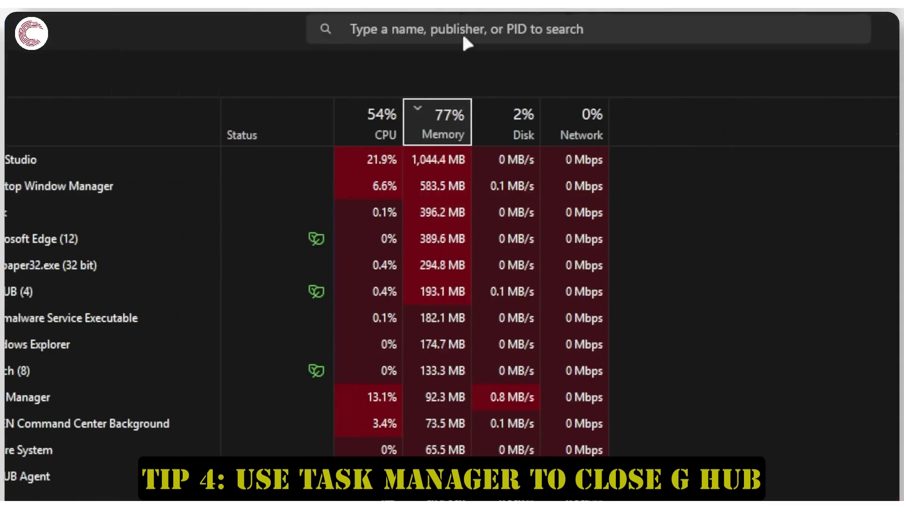
click(466, 28)
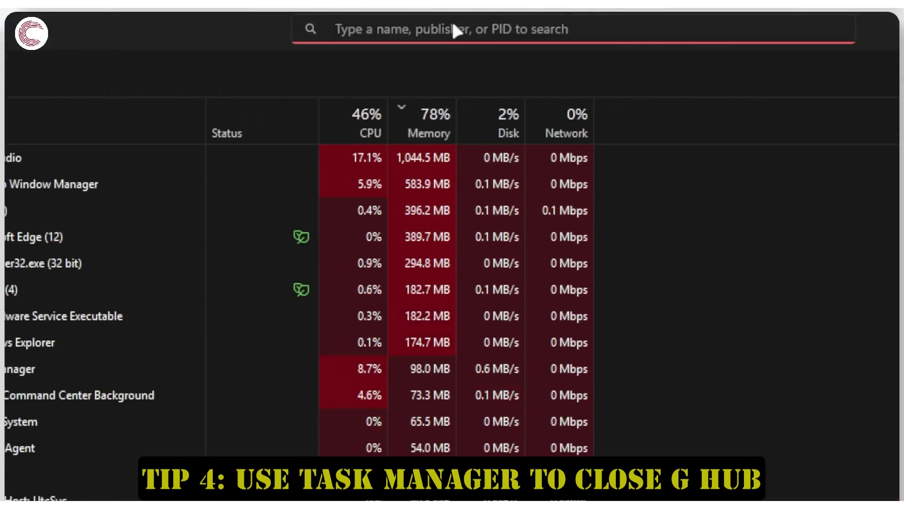
text(G HUB)
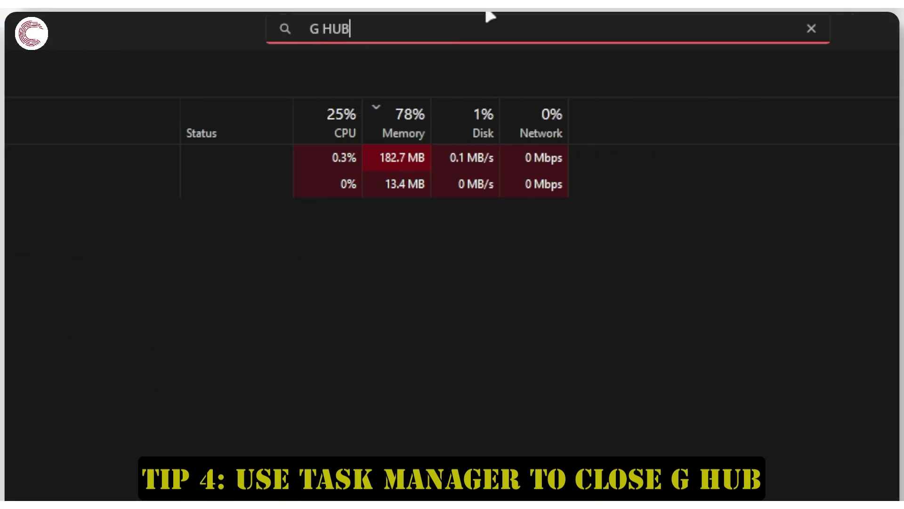
- End the G HUB background process and the LGHUB app process
click(329, 140)
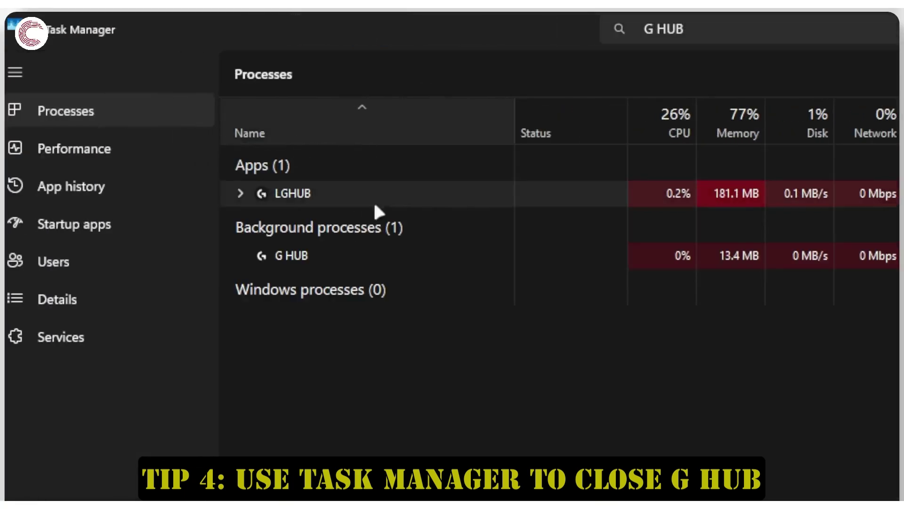
click(314, 259)
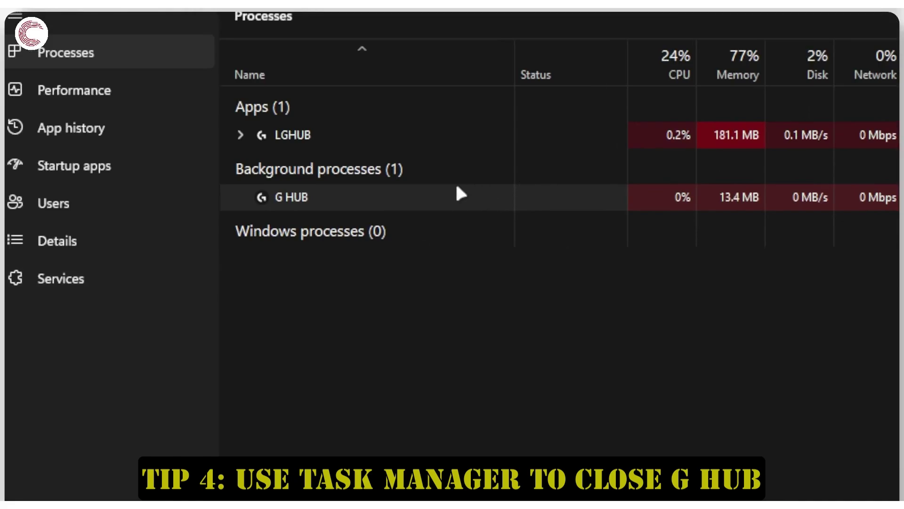
click(713, 83)
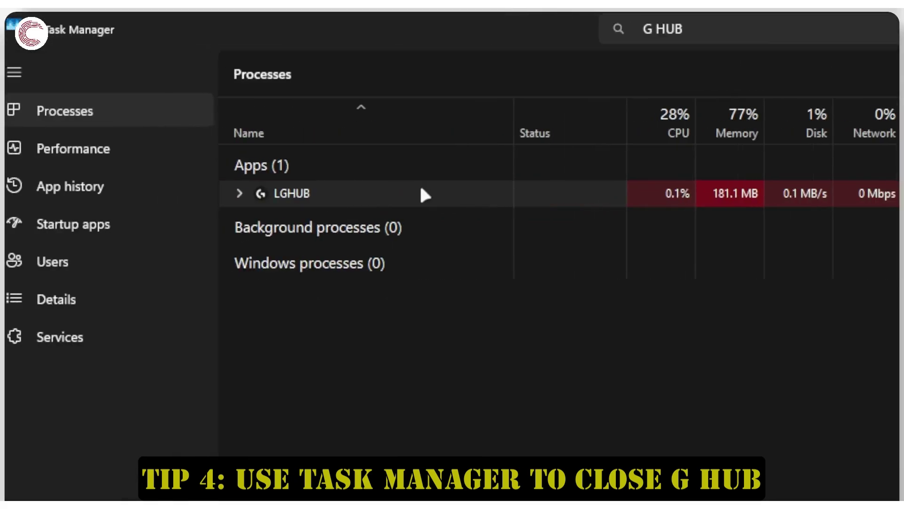
click(666, 76)
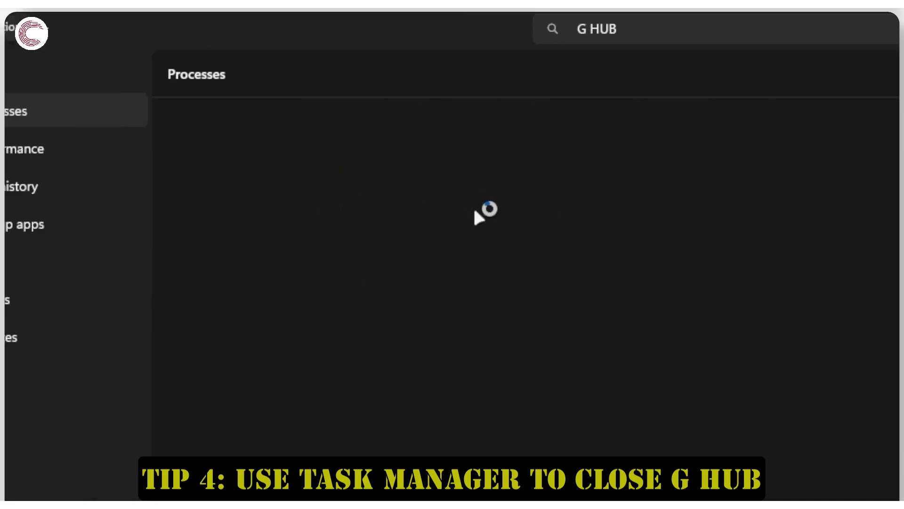
- Close Task Manager and relaunch G HUB by searching 'g hub'
click(883, 14)
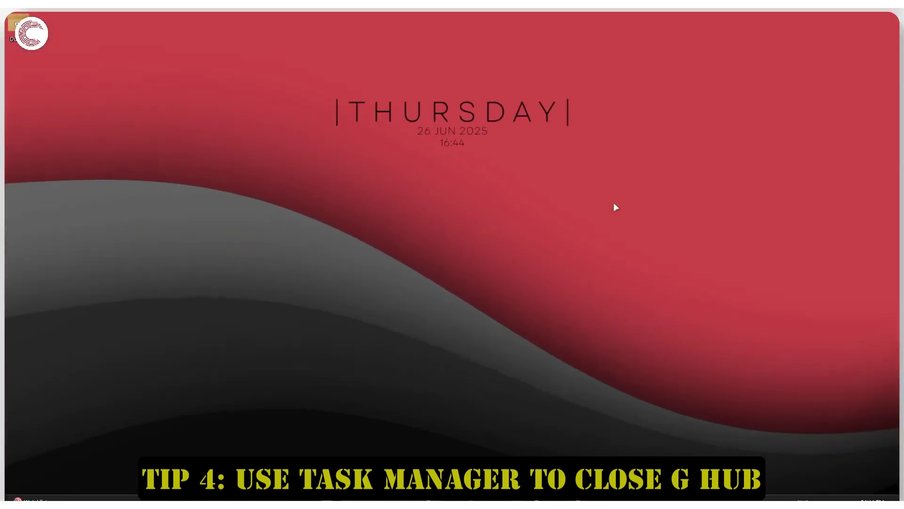
key(super)
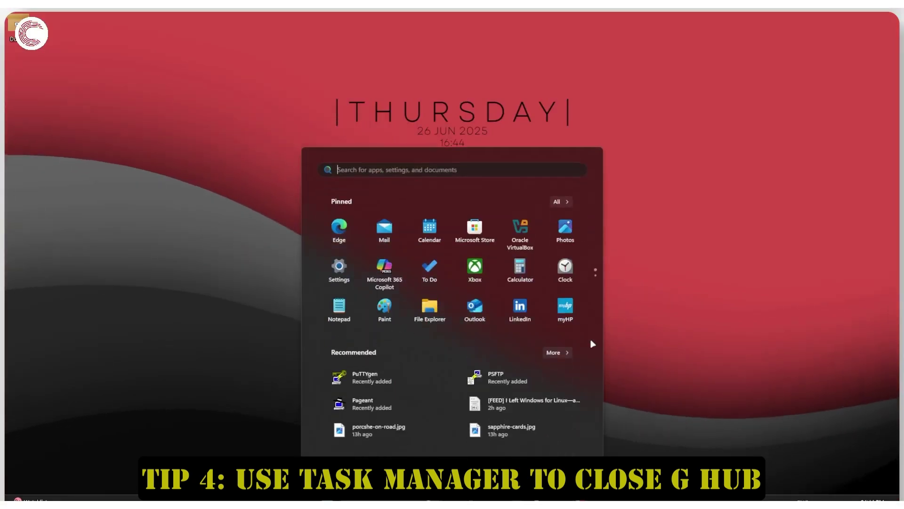
text(ghub)
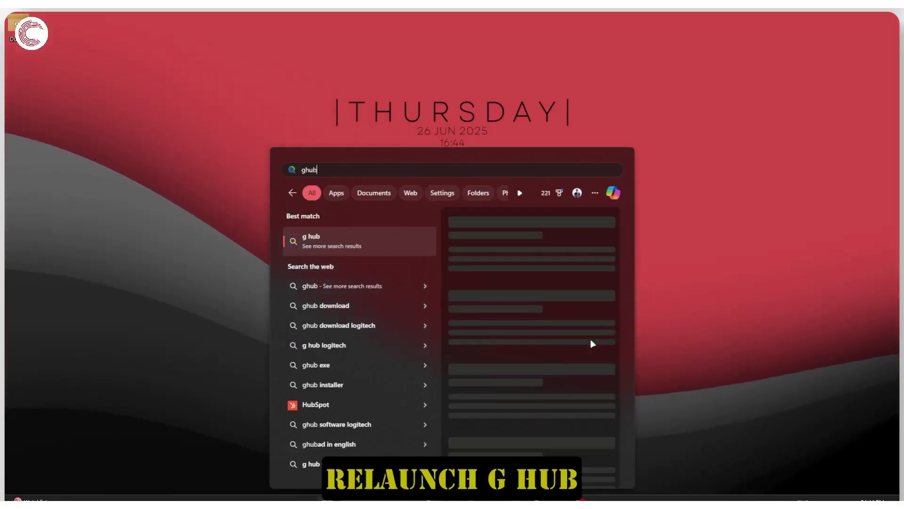
key(BackSpace)
key(BackSpace)
key(BackSpace)
text(hub)
key(Return)
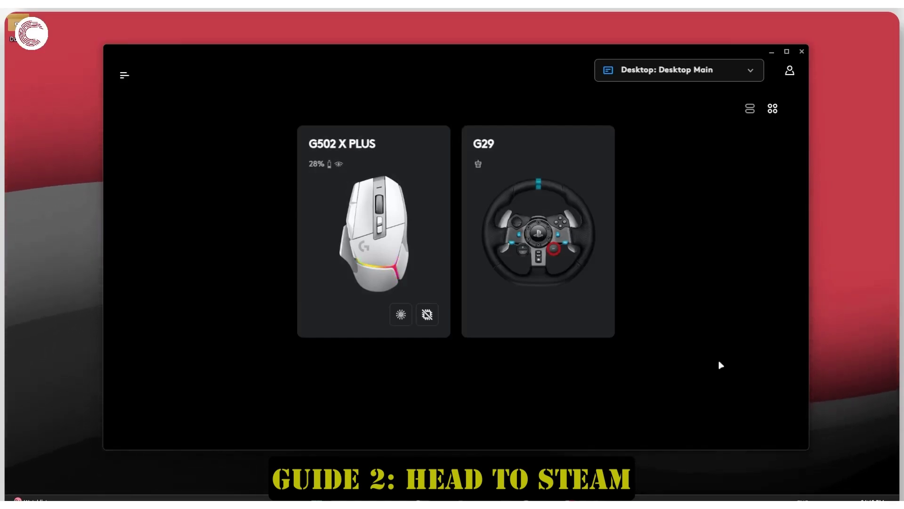
- Launch Steam from a 'steam' Windows search and open its Steam menu
key(super)
text(steam)
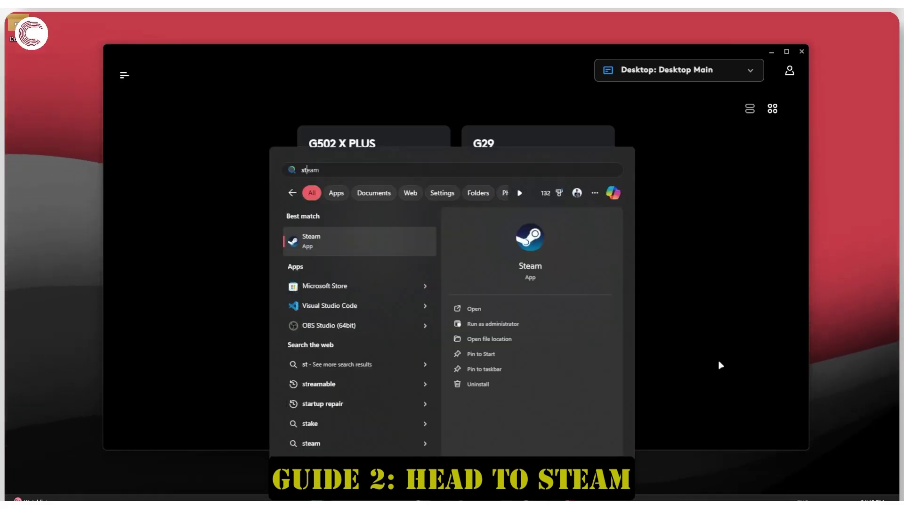
click(355, 245)
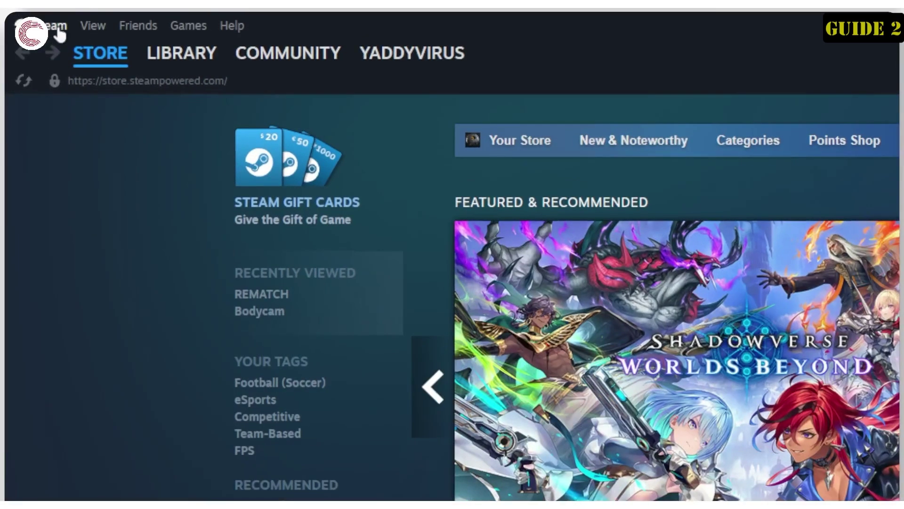
click(56, 26)
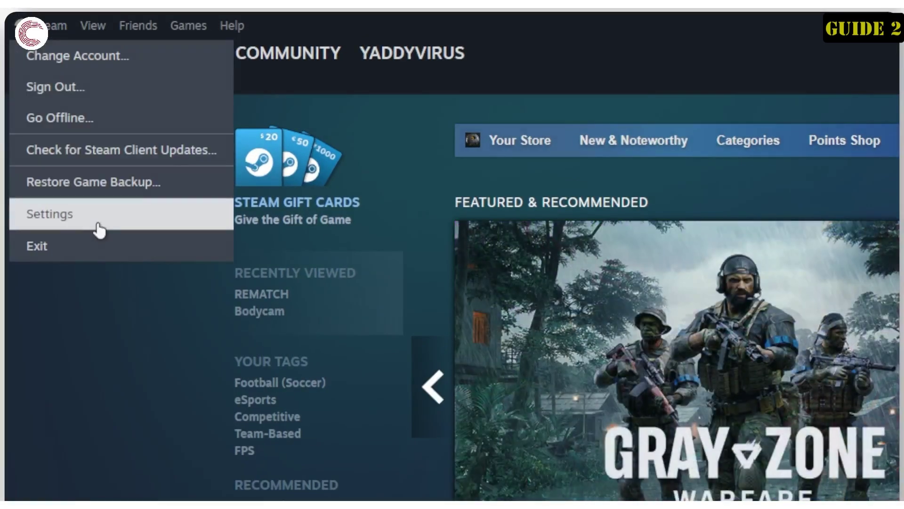
- Turn off Steam Input for external controllers in Steam's Controller settings
click(97, 223)
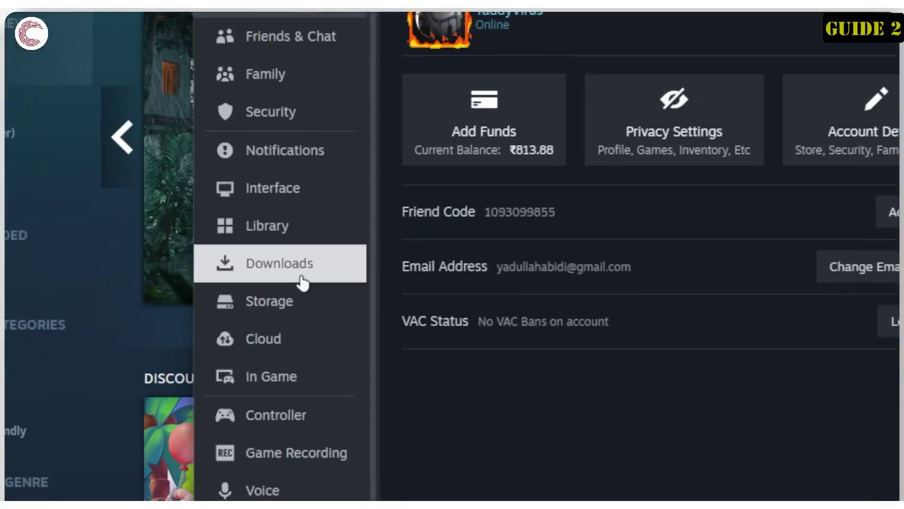
click(296, 423)
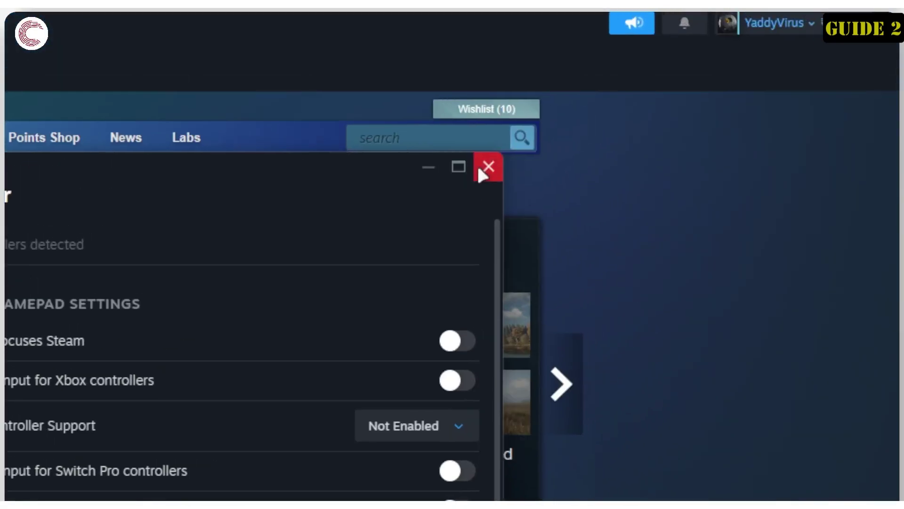
click(481, 169)
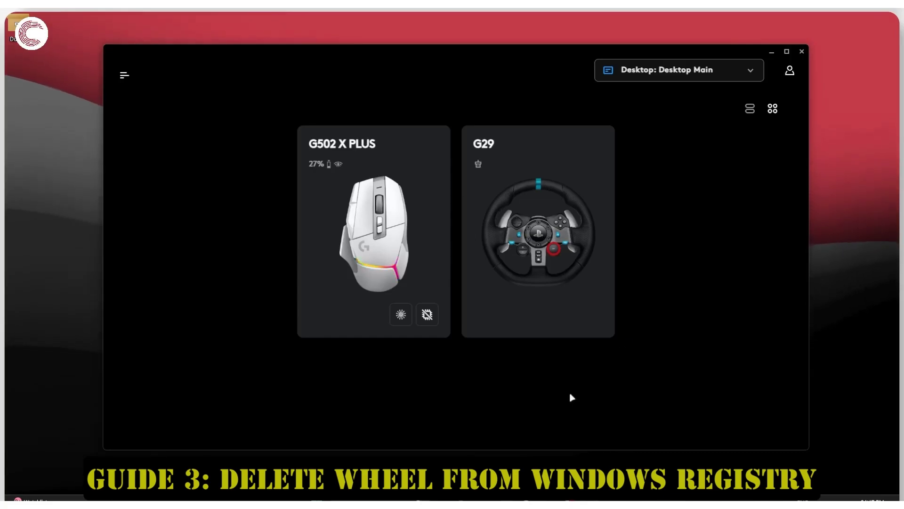
- Open Registry Editor by searching 'regis' and collapse its tree to the top-level hives
key(super)
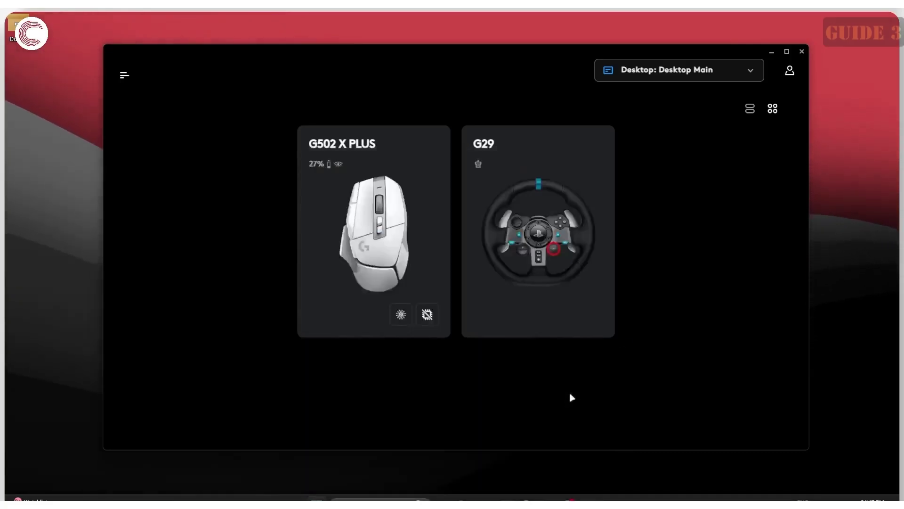
text(regis)
text(\)
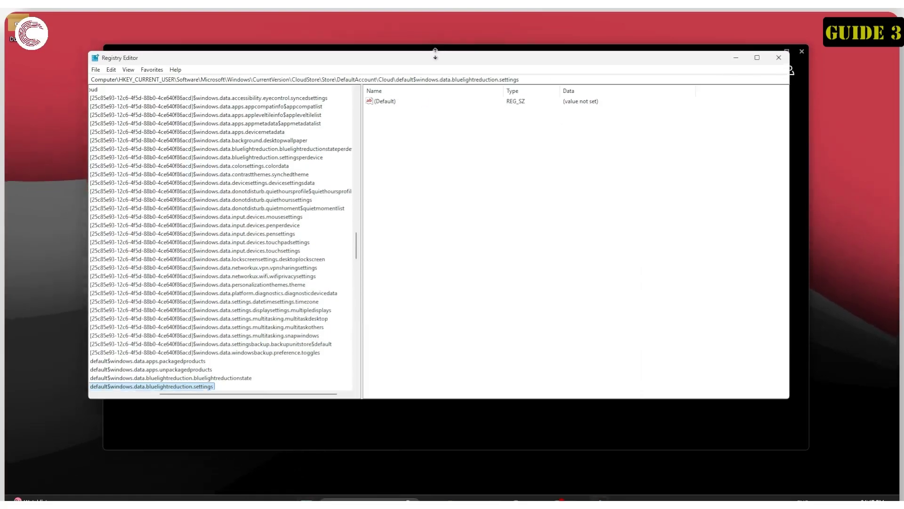
drag(461, 51, 462, 57)
scroll(239, 121, up, 10)
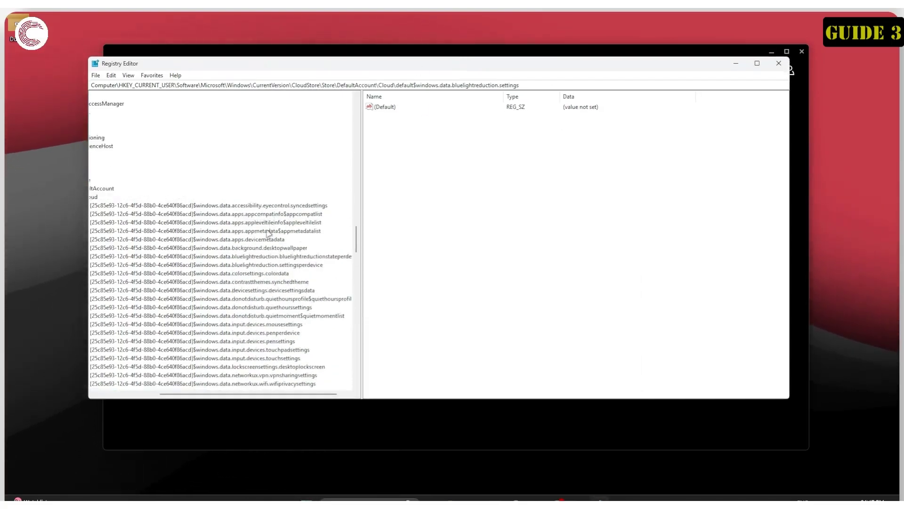
scroll(296, 222, up, 10)
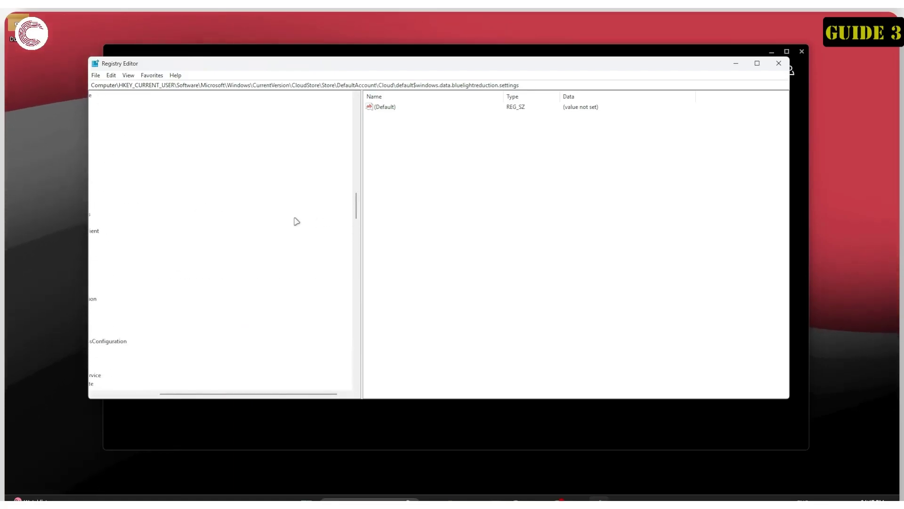
drag(243, 393, 148, 388)
scroll(197, 169, up, 20)
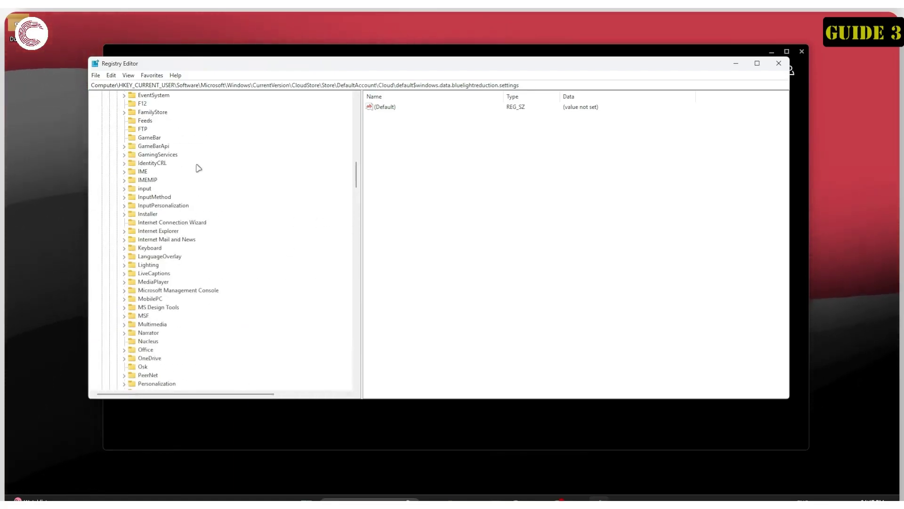
click(101, 112)
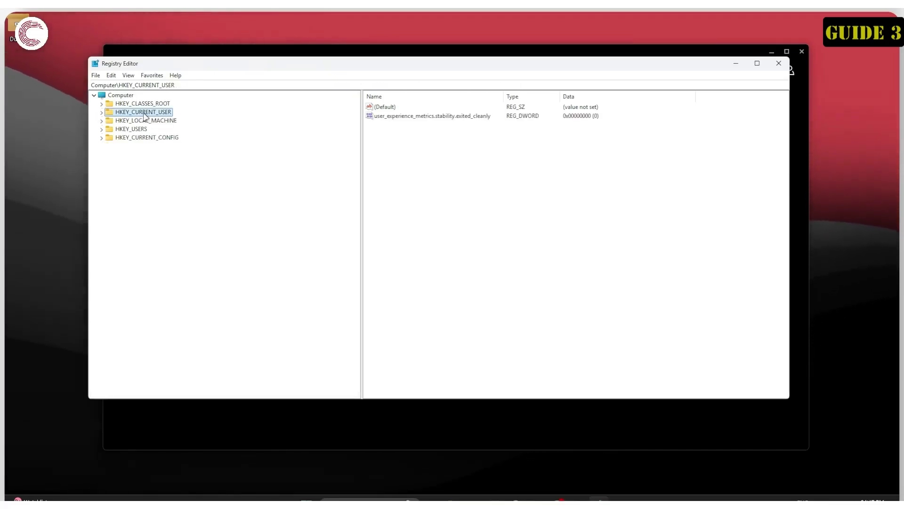
- Expand HKEY_CURRENT_USER > System > CurrentControlSet, dismissing the value display error
click(72, 121)
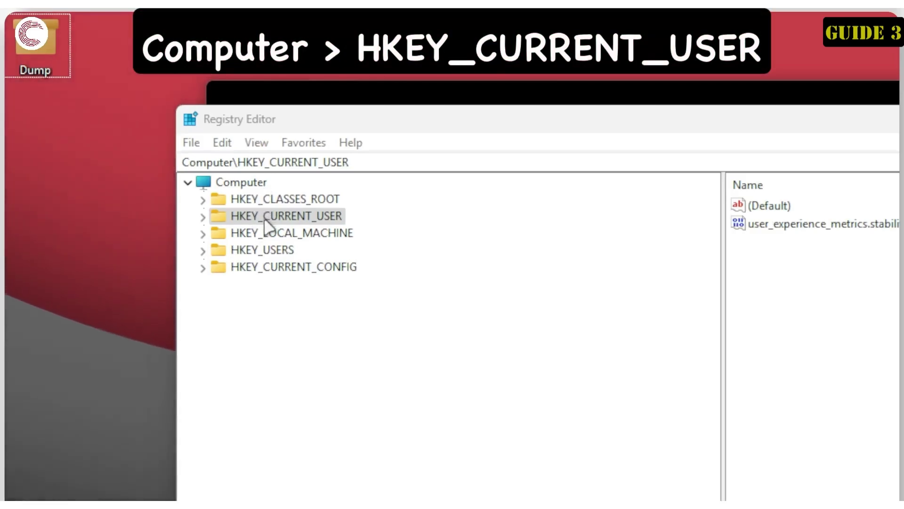
click(265, 222)
double_click(265, 221)
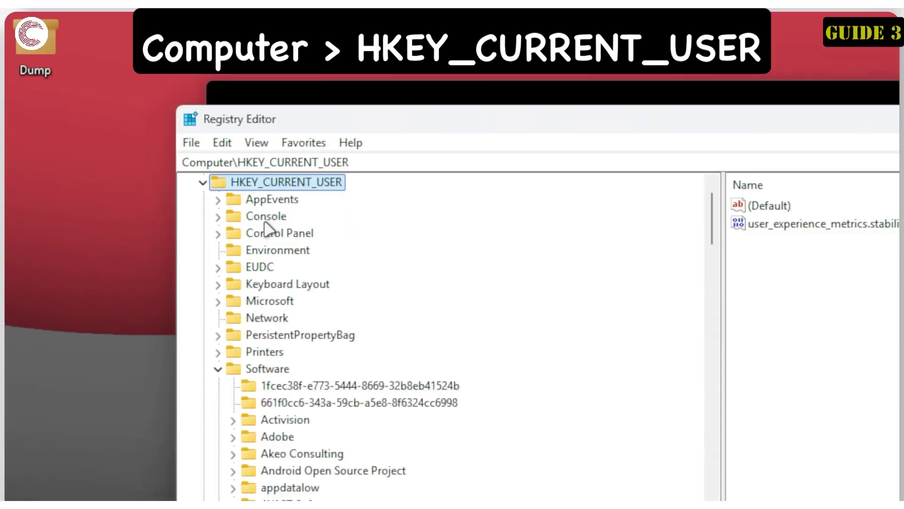
double_click(248, 370)
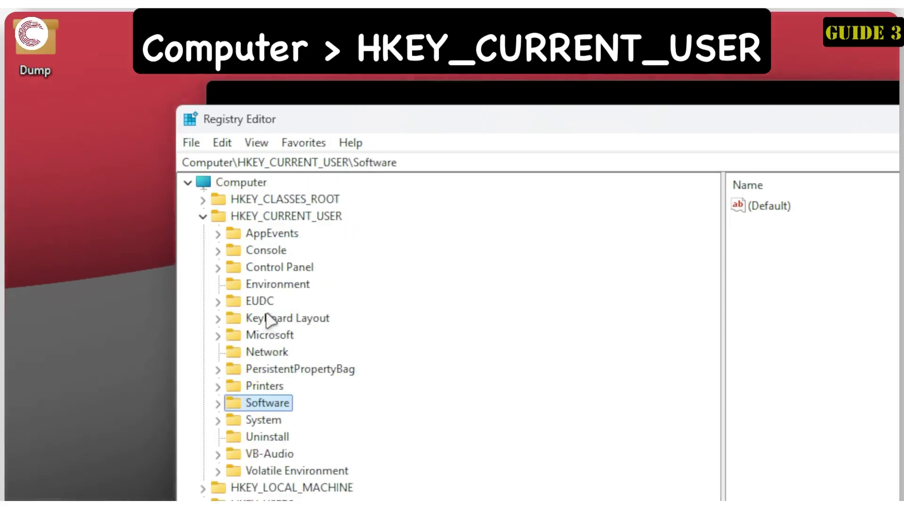
double_click(266, 420)
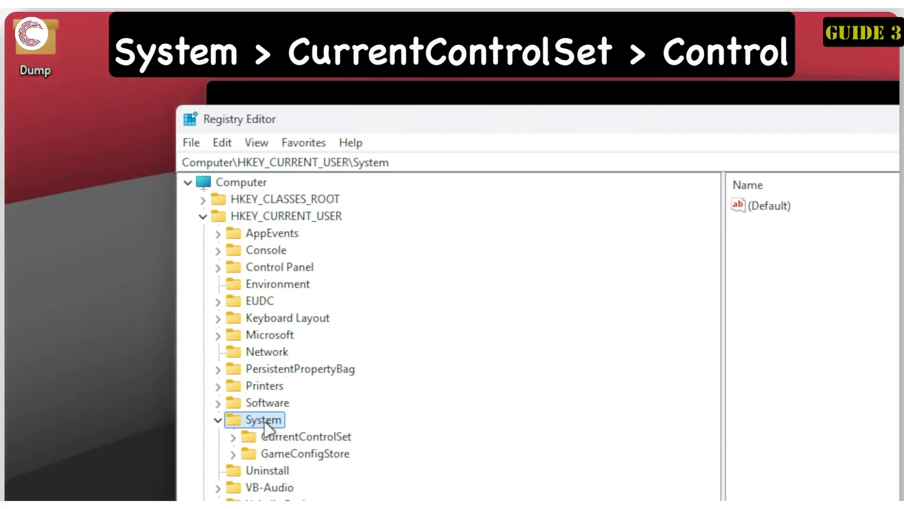
double_click(282, 437)
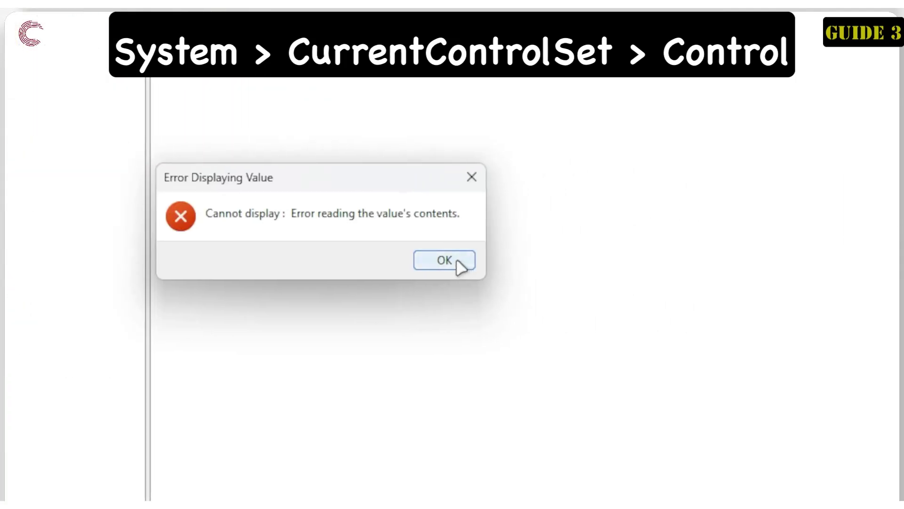
click(456, 262)
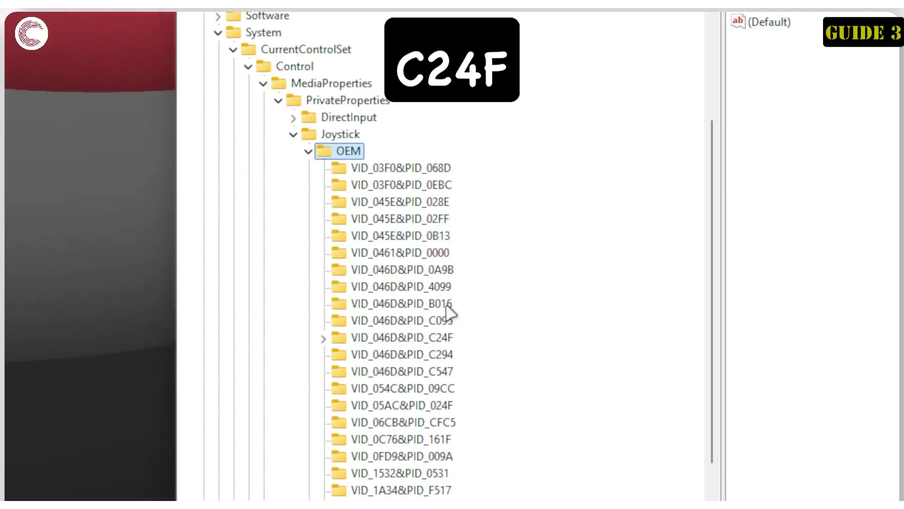
- Select the wheel's VID_046D&PID_C24F key under Joystick\OEM
click(441, 338)
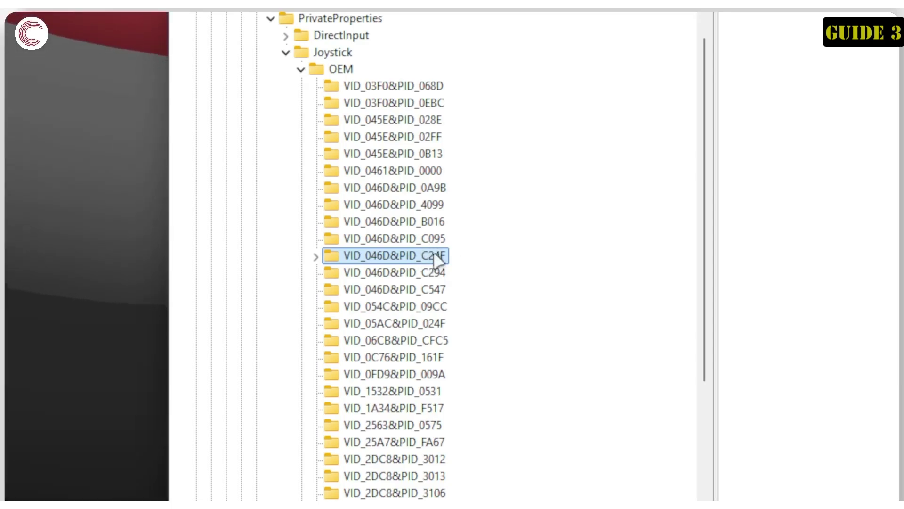
- Delete the VID_046D&PID_C24F wheel key, then close Registry Editor
right_click(415, 258)
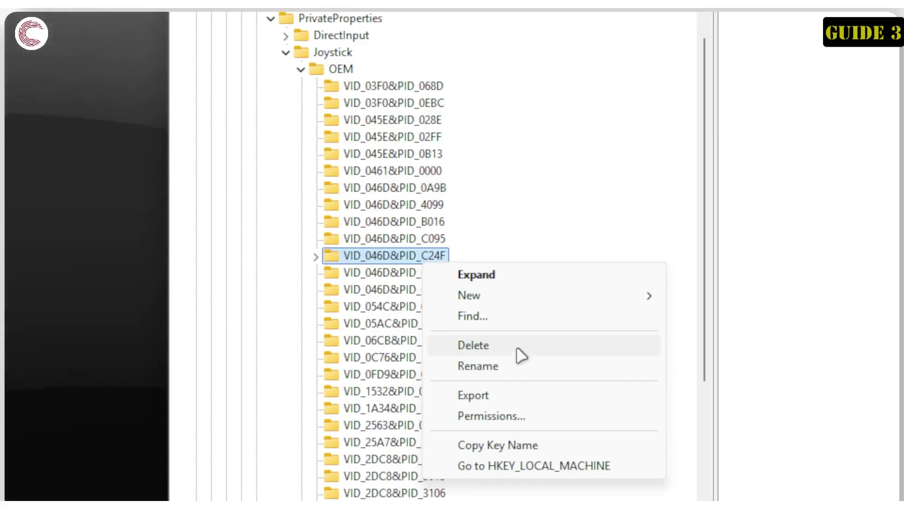
click(306, 257)
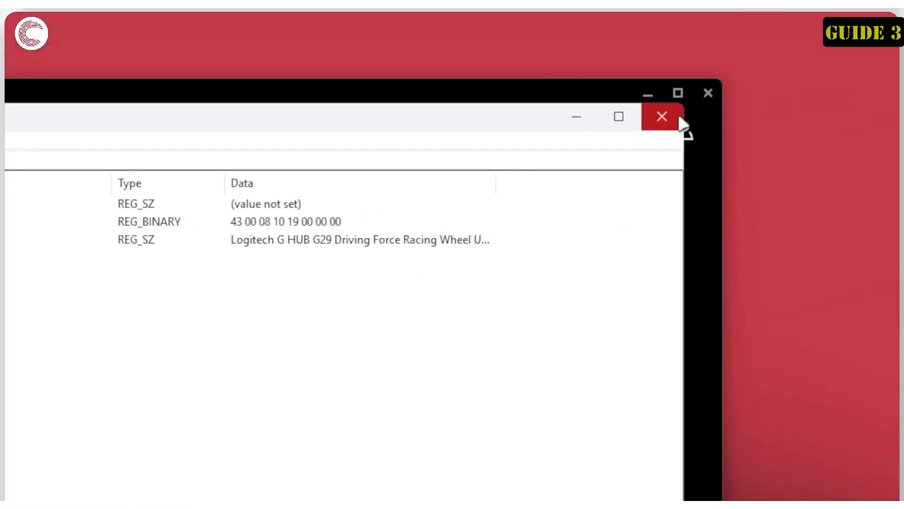
click(679, 119)
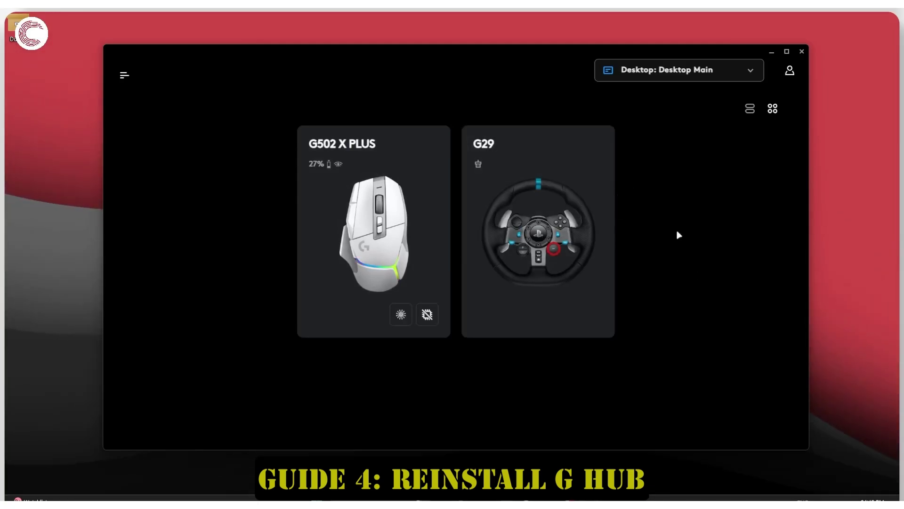
- Open Installed apps from the Win+X menu and search for 'g hub'
key(super+x)
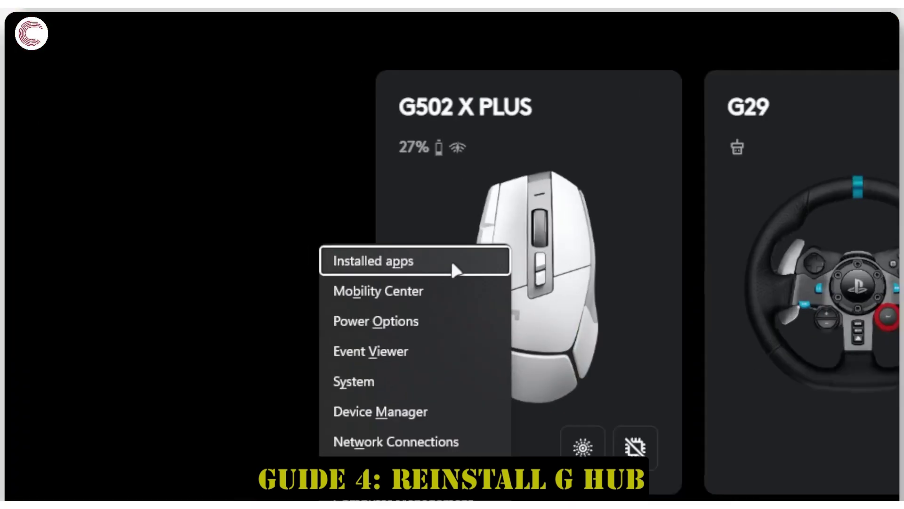
click(337, 225)
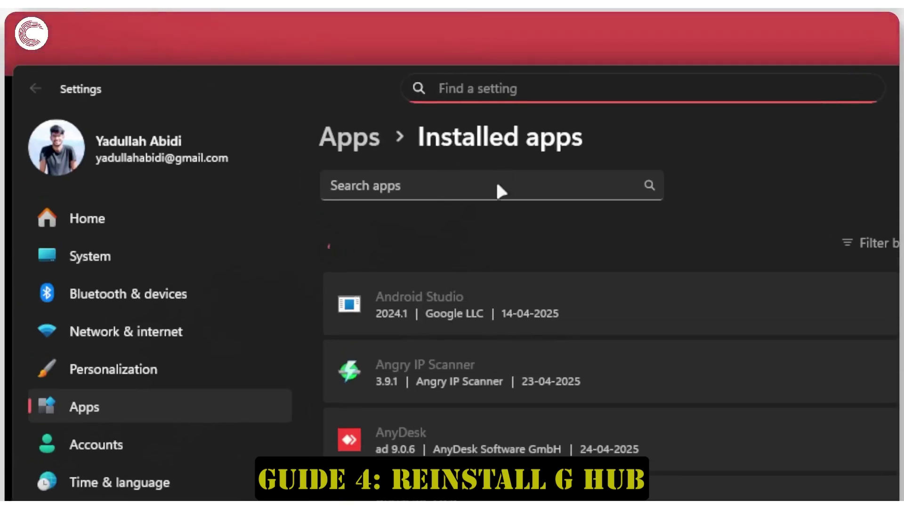
click(473, 145)
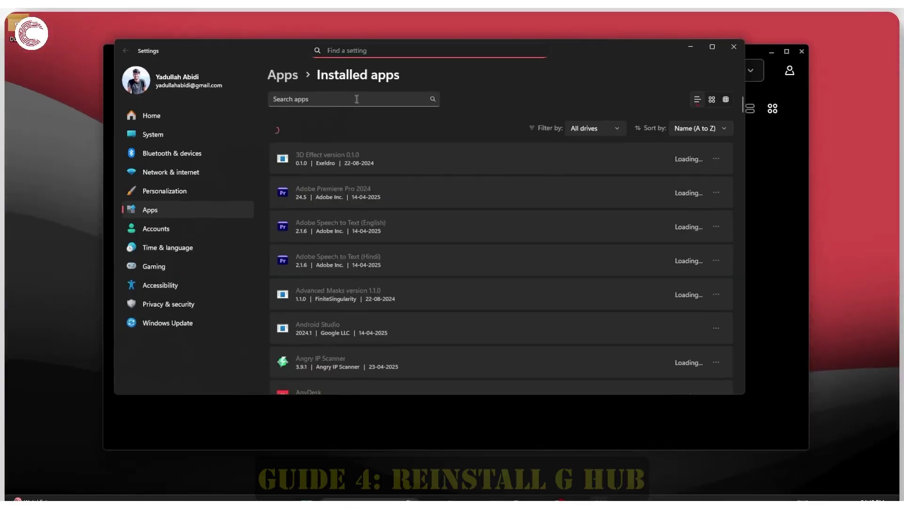
click(356, 99)
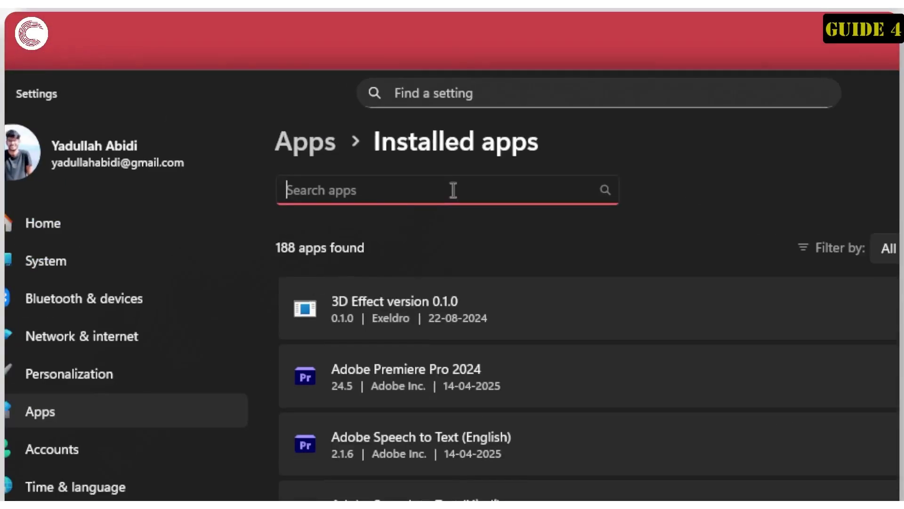
text(gh )
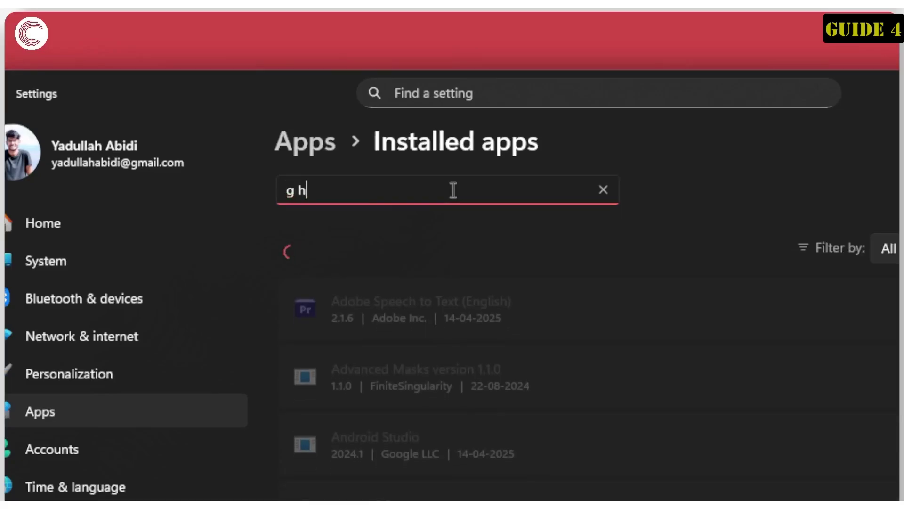
text(ub)
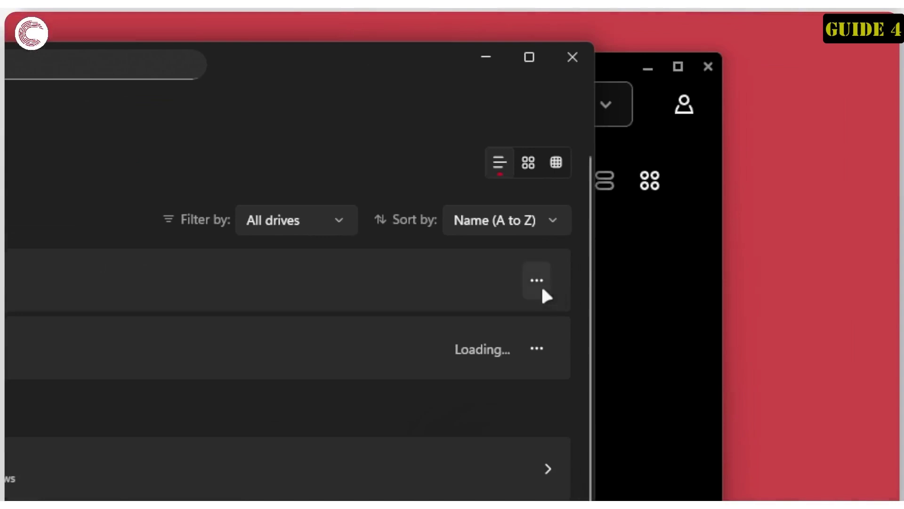
- Uninstall Logitech G HUB from its options menu and confirm the uninstall
click(903, 241)
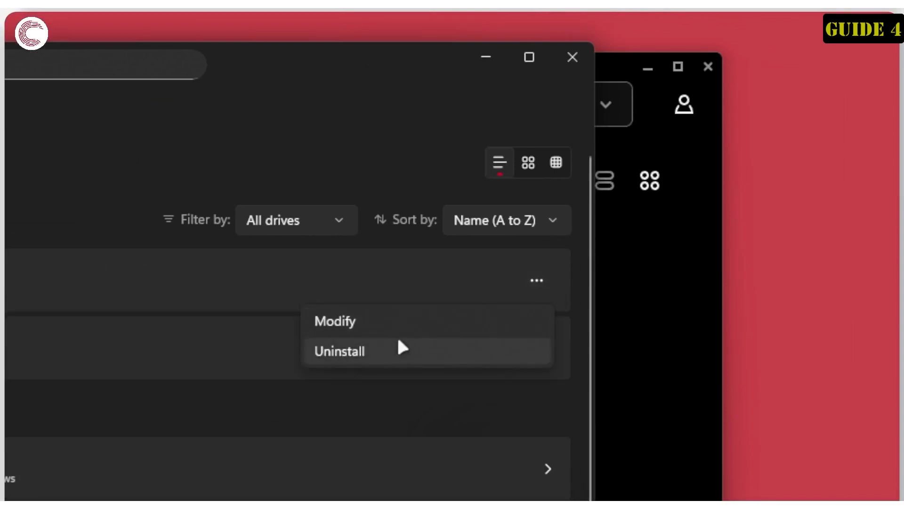
click(398, 341)
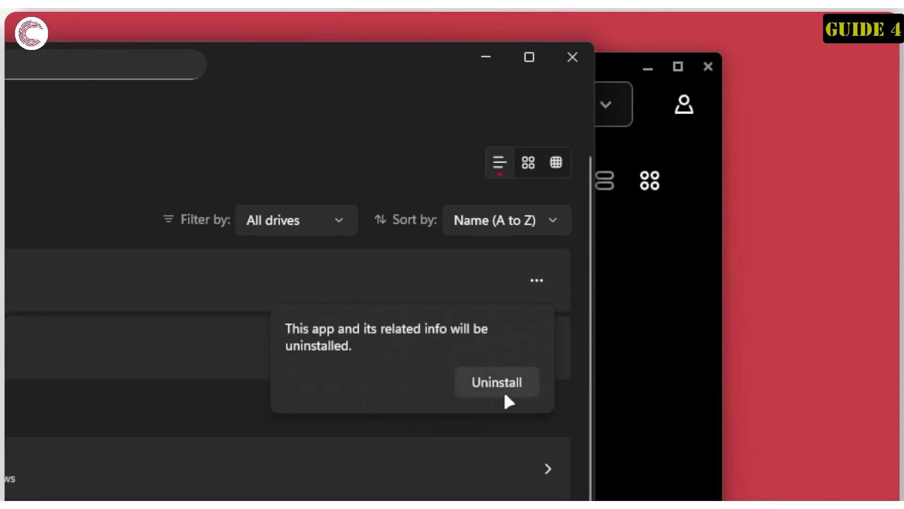
click(145, 377)
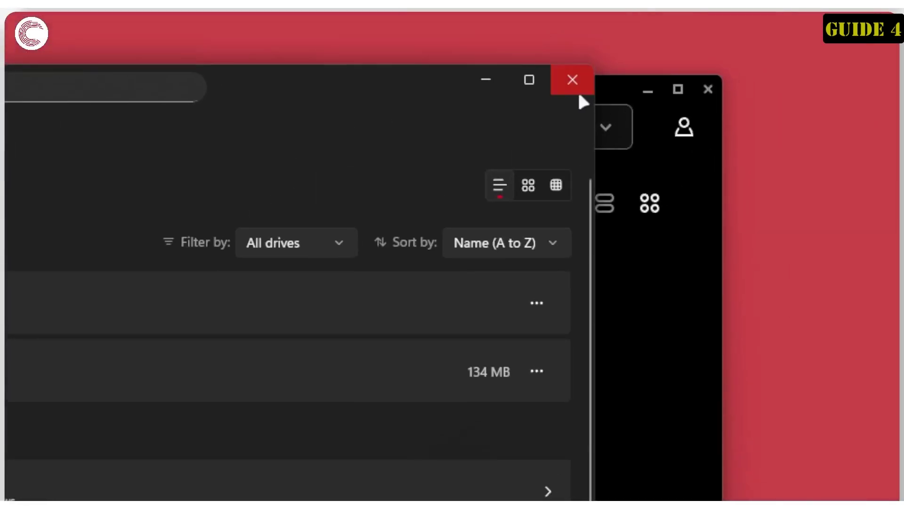
- Close Windows Settings to return to G HUB's device list
click(578, 98)
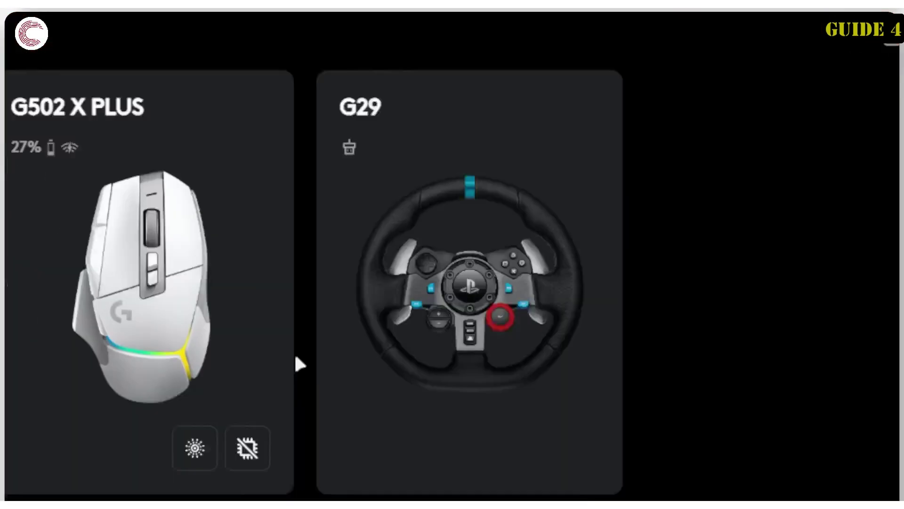